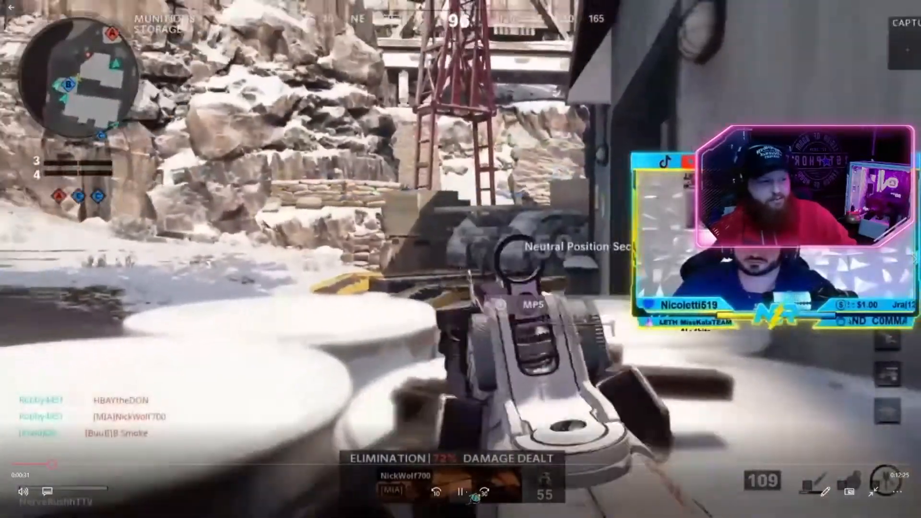
Pause the full-screen gameplay video, return it to a window, and switch to DaVinci Resolve
{"action": "key", "text": "space"}
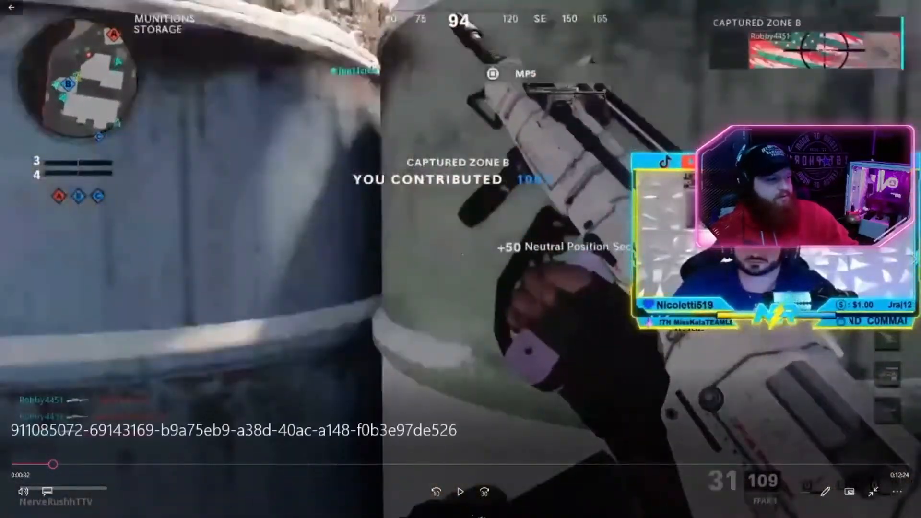
{"action": "left_click", "coordinate": [873, 492]}
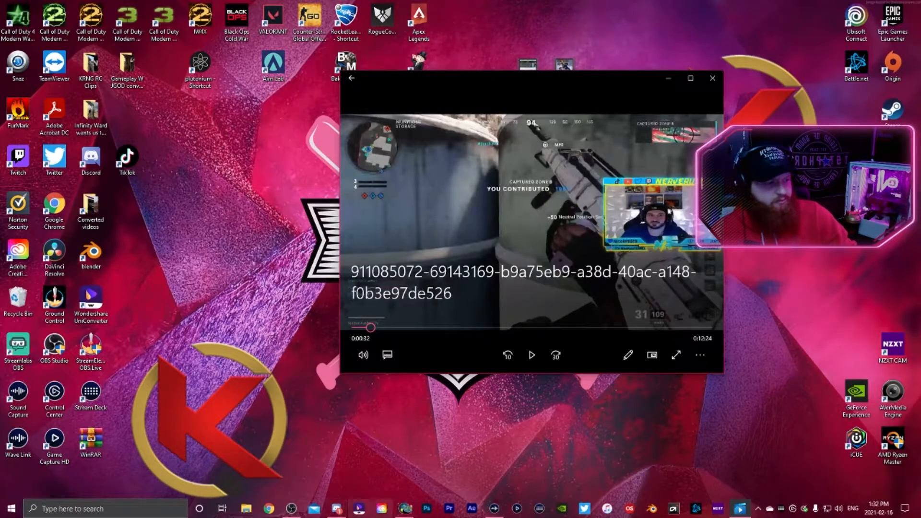
{"action": "left_click", "coordinate": [403, 508]}
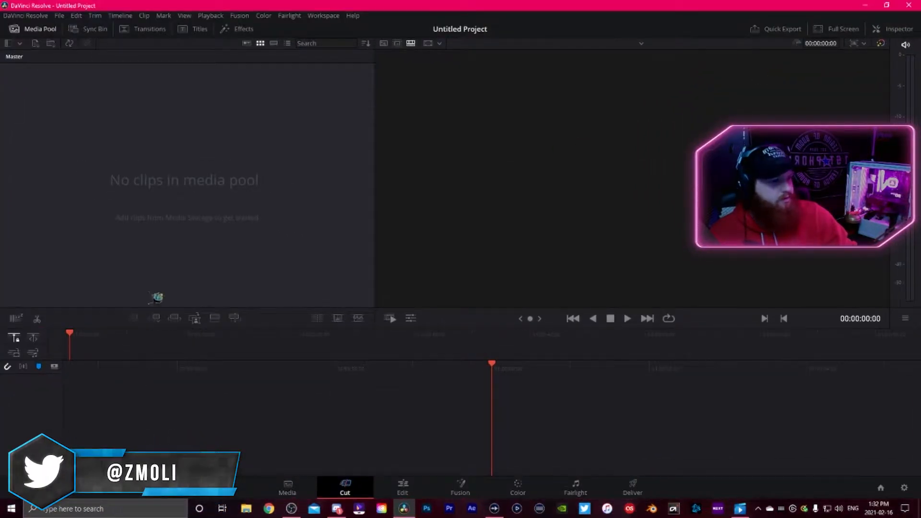
Import the gameplay clip from the Desktop and change the project frame rate to match it
{"action": "key", "text": "ctrl+i"}
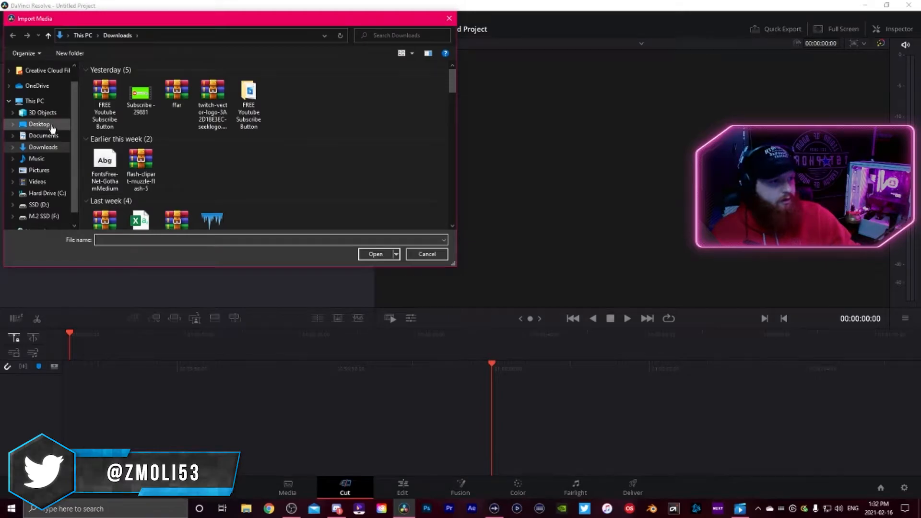
{"action": "left_click", "coordinate": [39, 124]}
{"action": "double_click", "coordinate": [118, 122]}
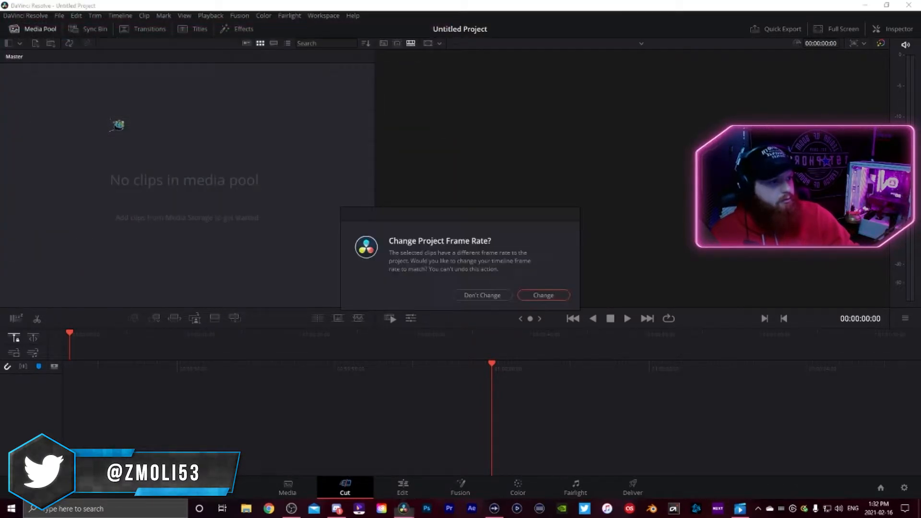
{"action": "left_click", "coordinate": [540, 294]}
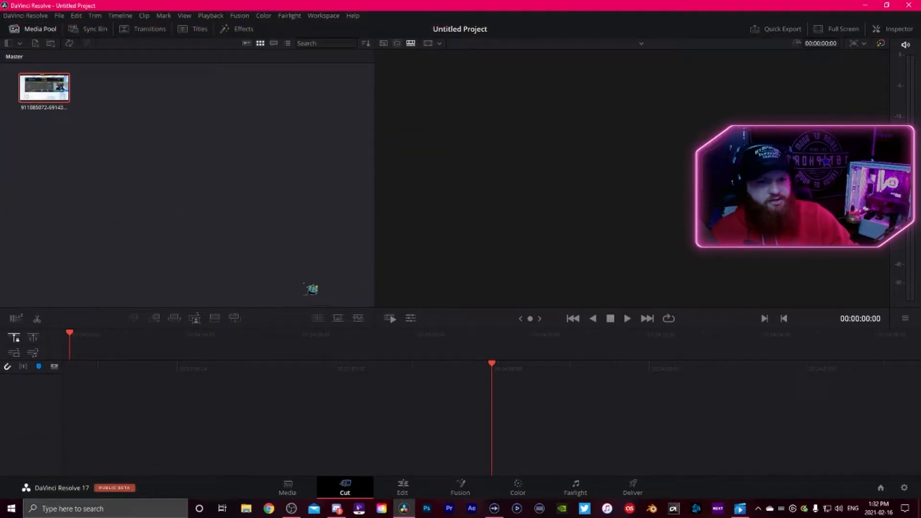
Place the imported gameplay clip on a new timeline and switch to the Edit page
{"action": "left_click_drag", "start_coordinate": [50, 118], "coordinate": [222, 352]}
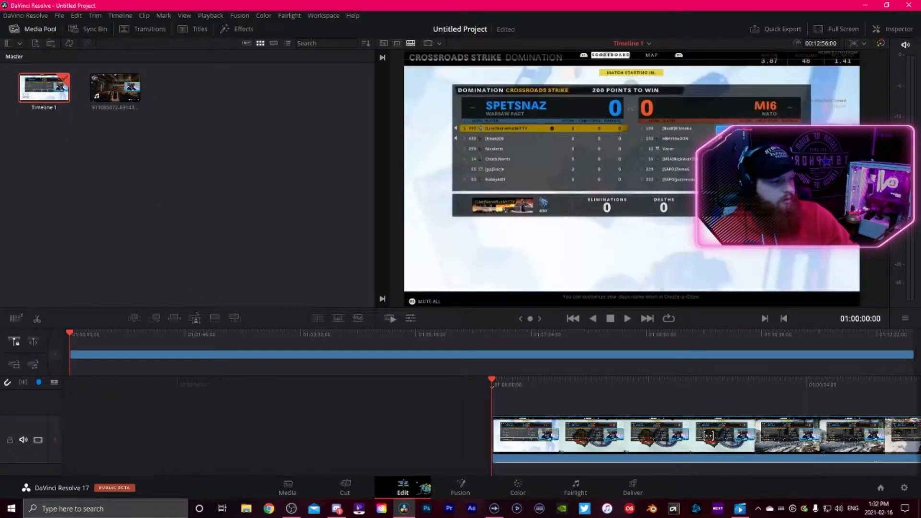
{"action": "left_click", "coordinate": [403, 487]}
Play the timeline from 01:00:15:39 to about 01:00:24:47 to review the footage
{"action": "left_click_drag", "start_coordinate": [424, 280], "coordinate": [507, 290]}
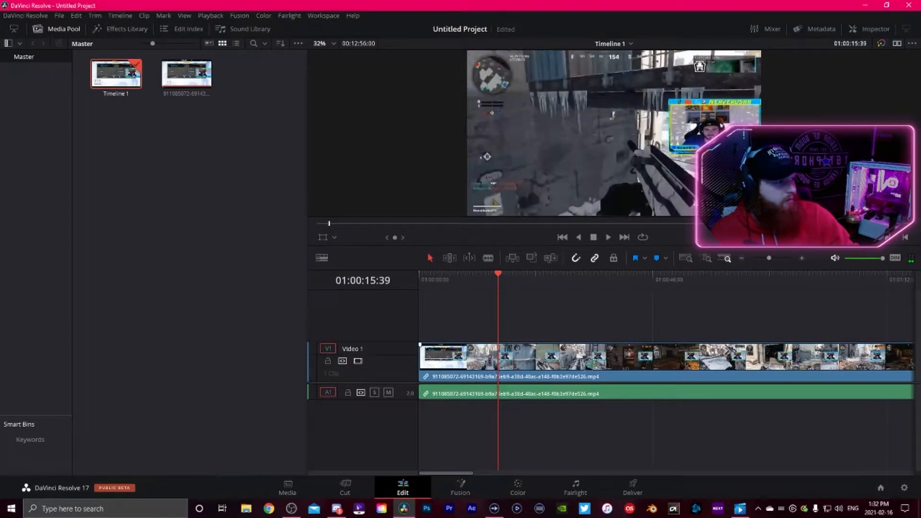
{"action": "left_click", "coordinate": [608, 237]}
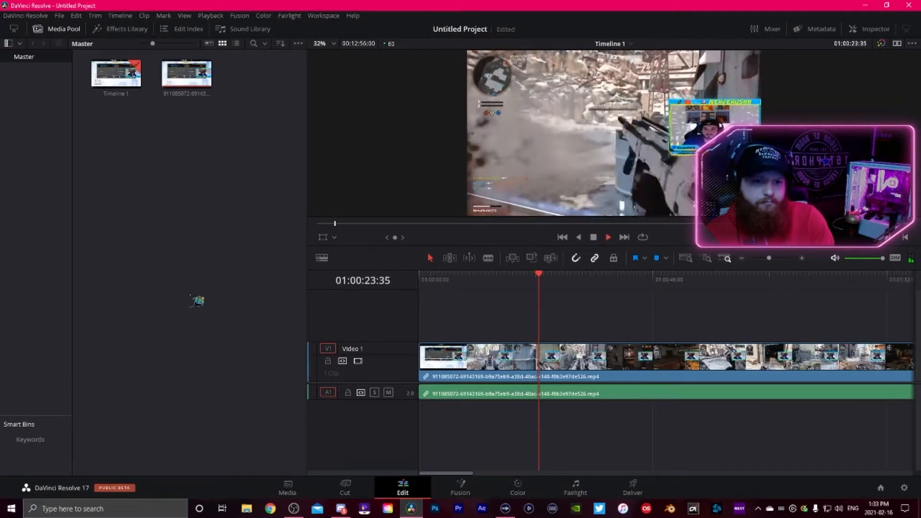
{"action": "key", "text": "space"}
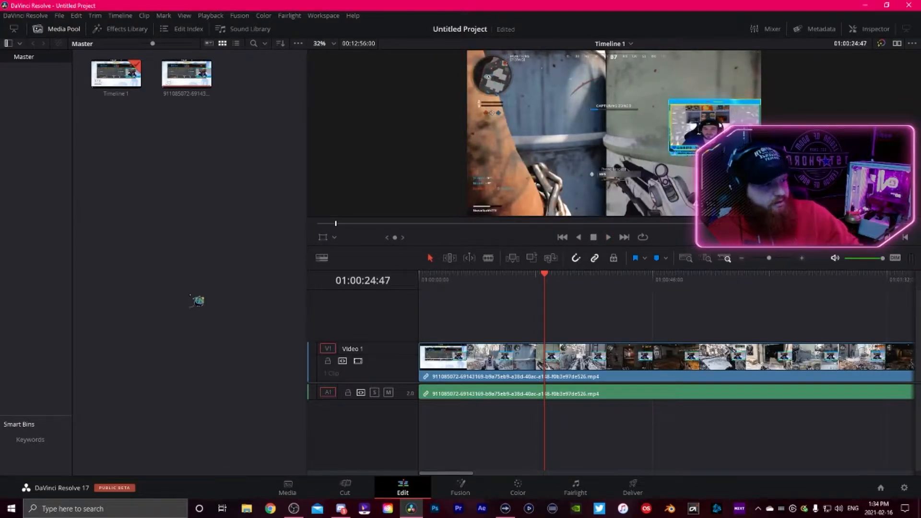
Increase the height of the Audio 1 track and unlink the clip's audio from its video
{"action": "left_click_drag", "start_coordinate": [349, 398], "coordinate": [346, 426]}
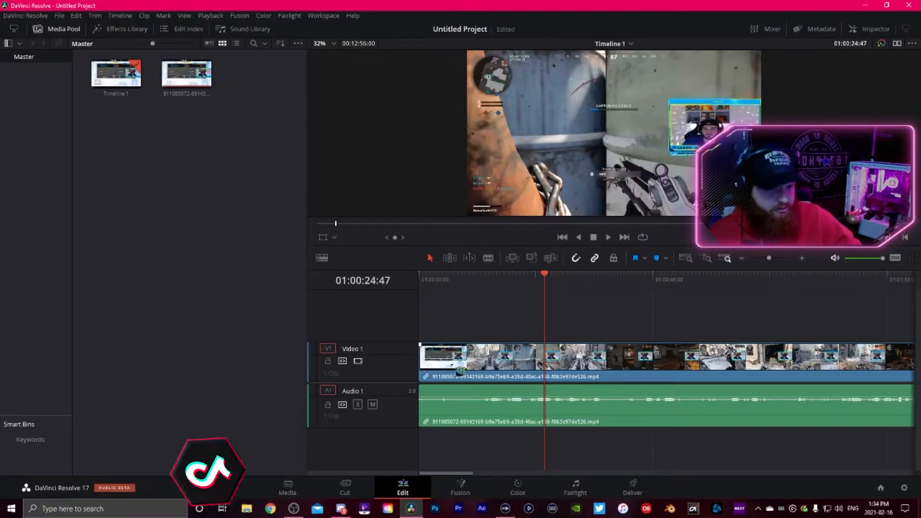
{"action": "left_click", "coordinate": [445, 364]}
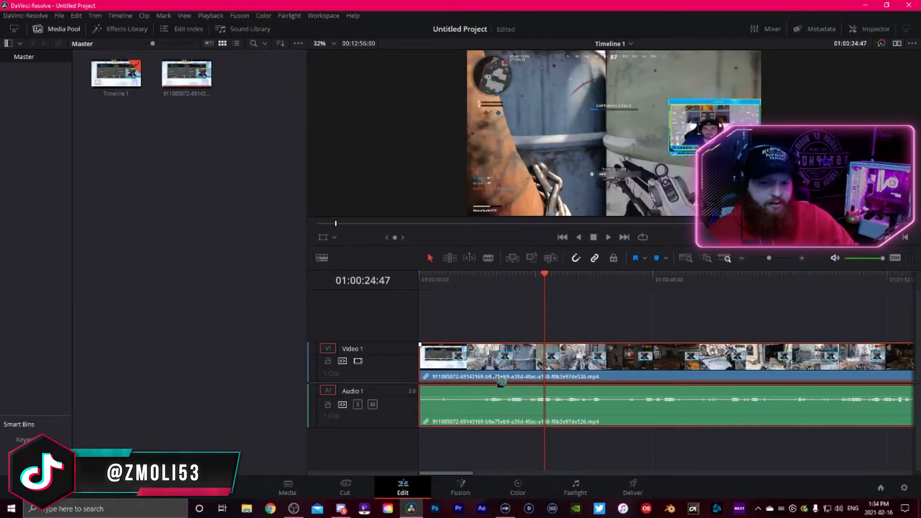
{"action": "right_click", "coordinate": [487, 375]}
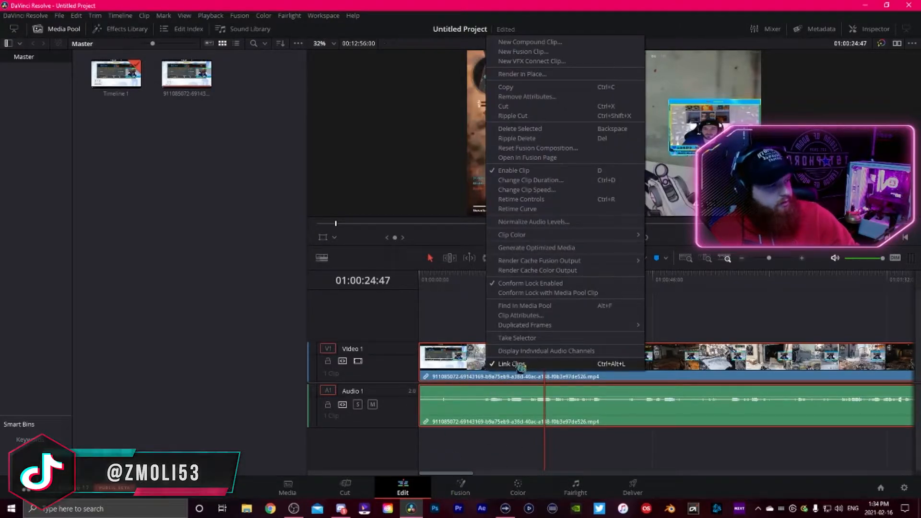
{"action": "left_click", "coordinate": [520, 365]}
{"action": "left_click", "coordinate": [459, 333]}
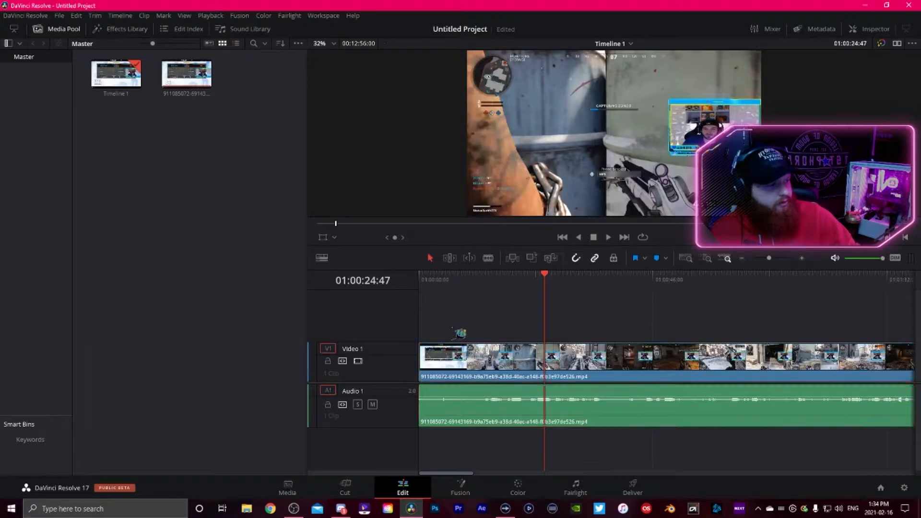
{"action": "left_click", "coordinate": [475, 400]}
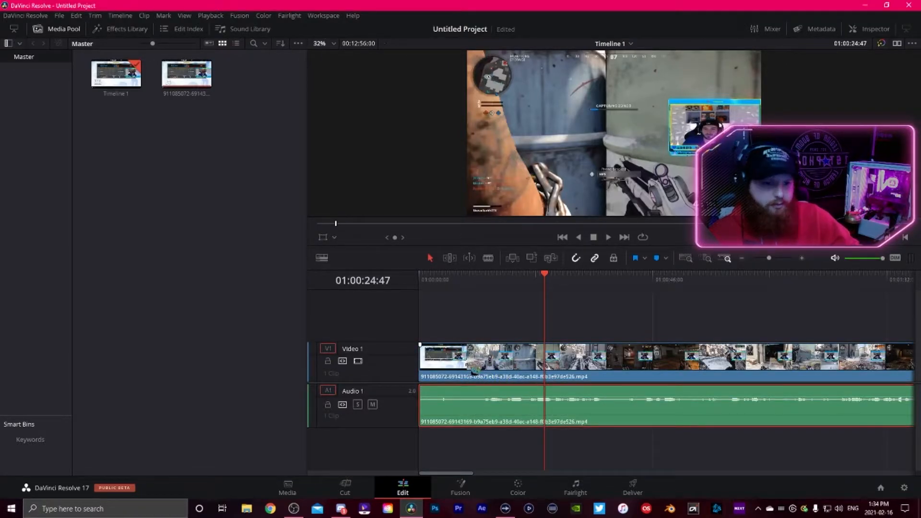
Split only the video clip on the Video 1 track at 01:00:17:36
{"action": "left_click_drag", "start_coordinate": [552, 282], "coordinate": [517, 285]}
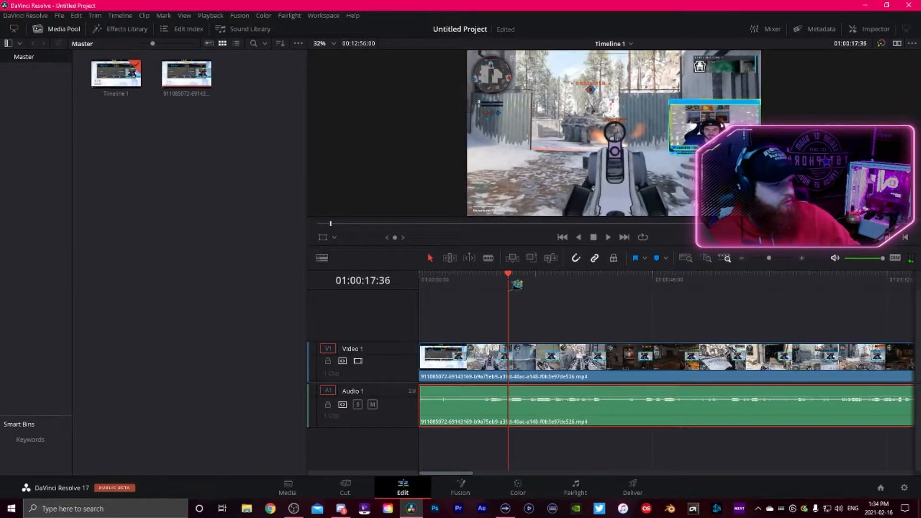
{"action": "left_click", "coordinate": [523, 361]}
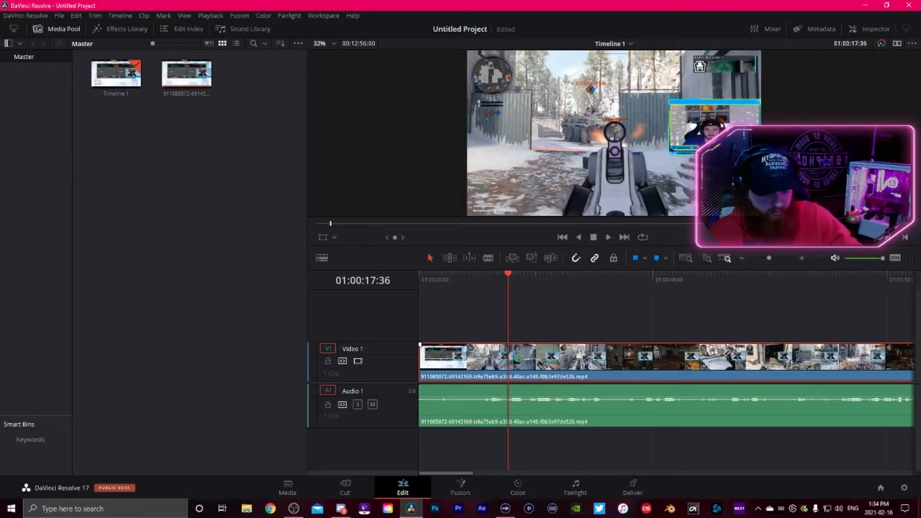
{"action": "key", "text": "ctrl+b"}
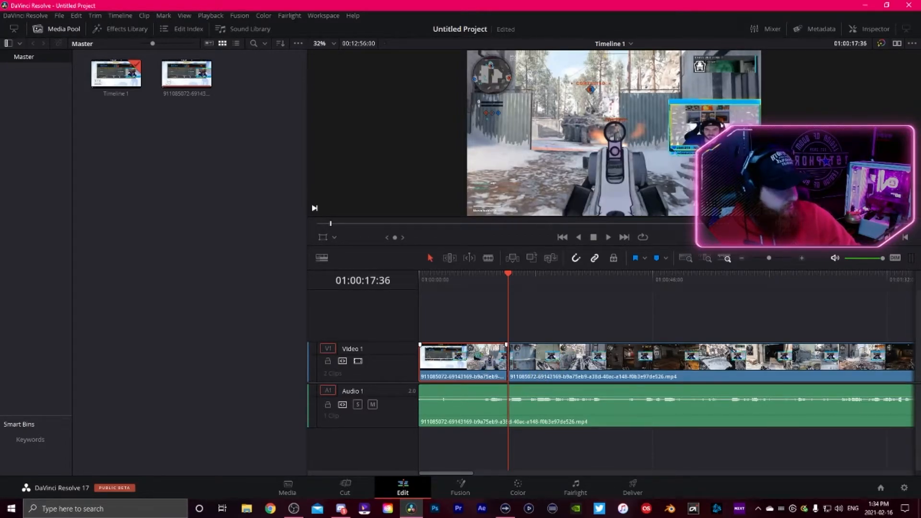
Lift the opening video segment off Video 1, slide the remaining footage to the timeline's start, and delete the lifted segment
{"action": "left_click_drag", "start_coordinate": [477, 376], "coordinate": [477, 335]}
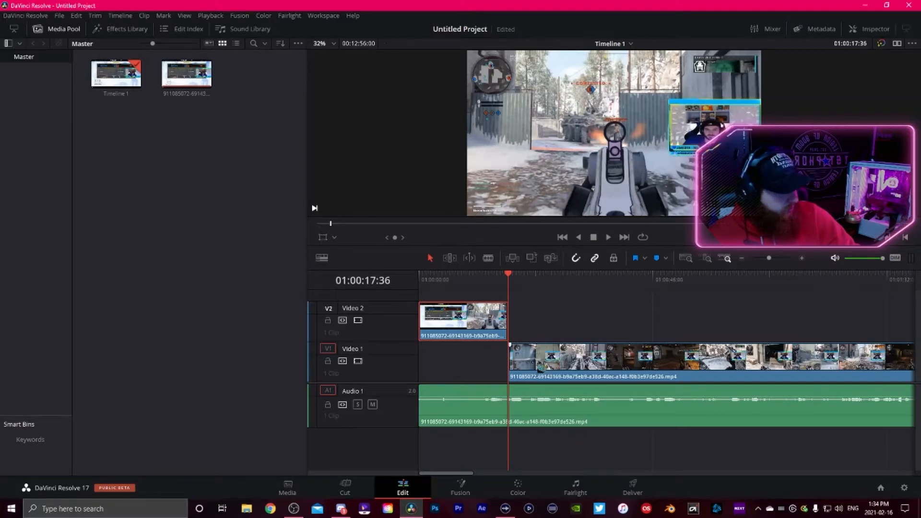
{"action": "left_click_drag", "start_coordinate": [540, 368], "coordinate": [449, 368]}
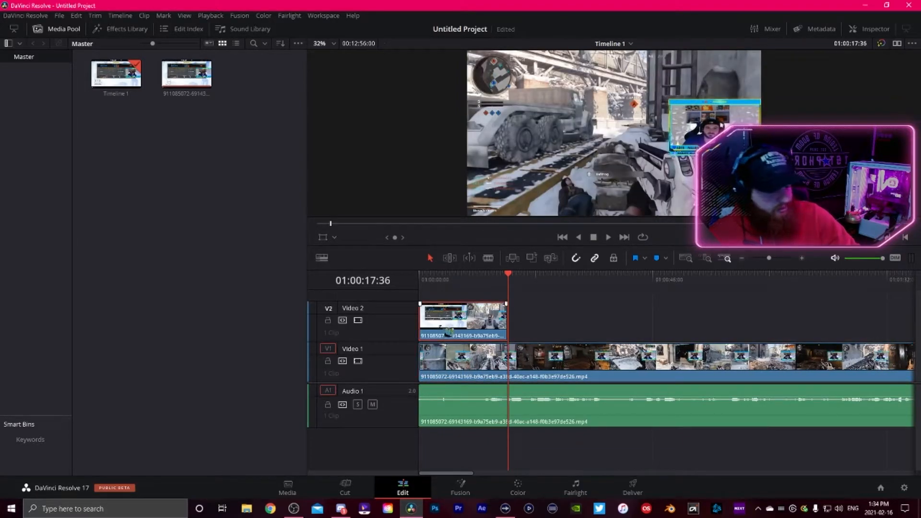
{"action": "key", "text": "Delete"}
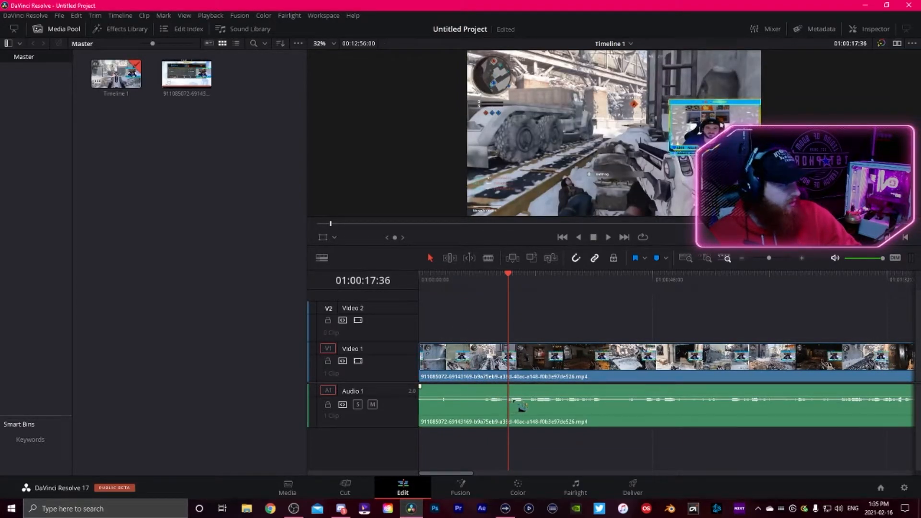
Raise the volume level of the audio clip on the Audio 1 track slightly
{"action": "left_click", "coordinate": [507, 280]}
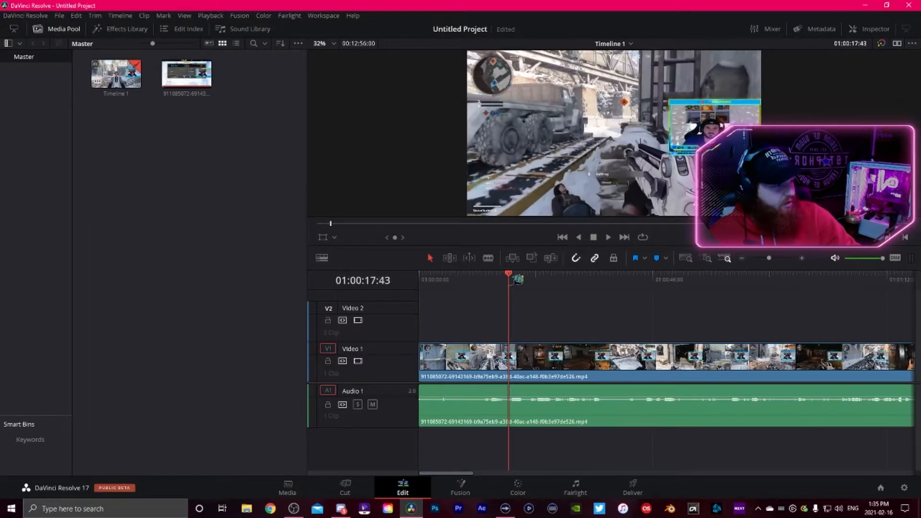
{"action": "left_click", "coordinate": [491, 405]}
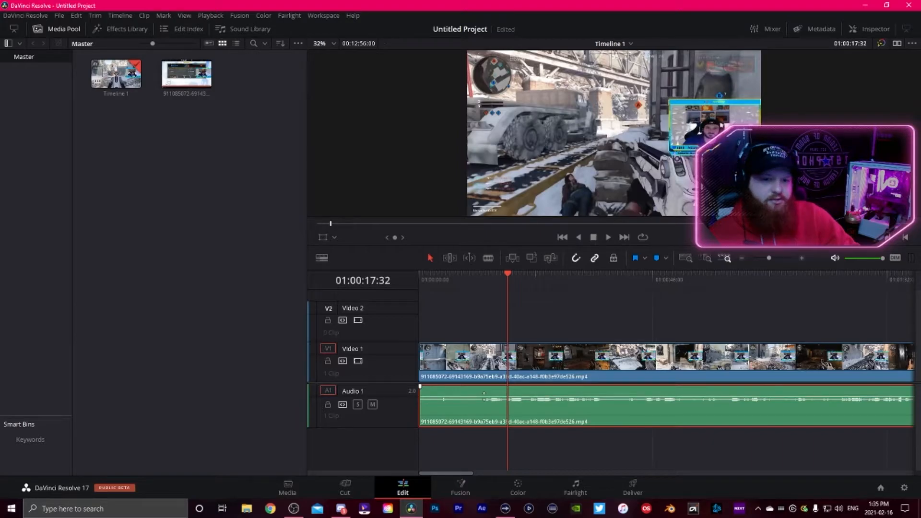
{"action": "left_click_drag", "start_coordinate": [484, 396], "coordinate": [486, 391]}
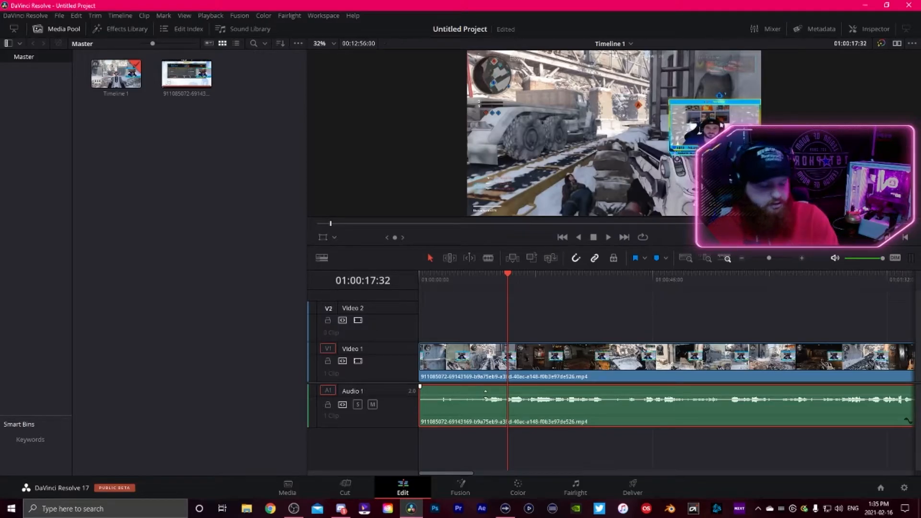
Find the audio cut point frame by frame and split the Audio 1 clip at 01:00:18:25
{"action": "key", "text": "space"}
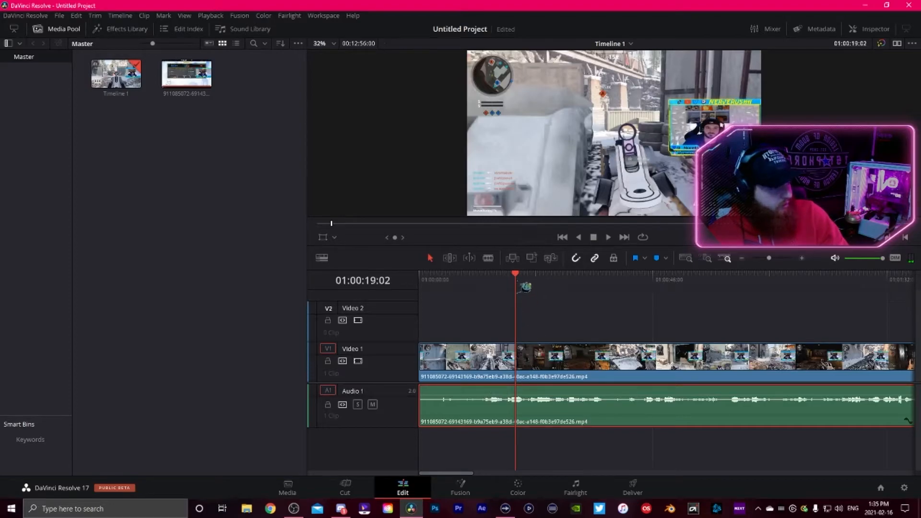
{"action": "key", "text": "Left"}
{"action": "key", "text": "Left"}
{"action": "key", "text": "Left"}
{"action": "key", "text": "Left"}
{"action": "key", "text": "Left"}
{"action": "key", "text": "Left"}
{"action": "key", "text": "Left"}
{"action": "key", "text": "Left"}
{"action": "key", "text": "Left"}
{"action": "key", "text": "Left"}
{"action": "key", "text": "Left"}
{"action": "key", "text": "Left"}
{"action": "key", "text": "Left"}
{"action": "key", "text": "Left"}
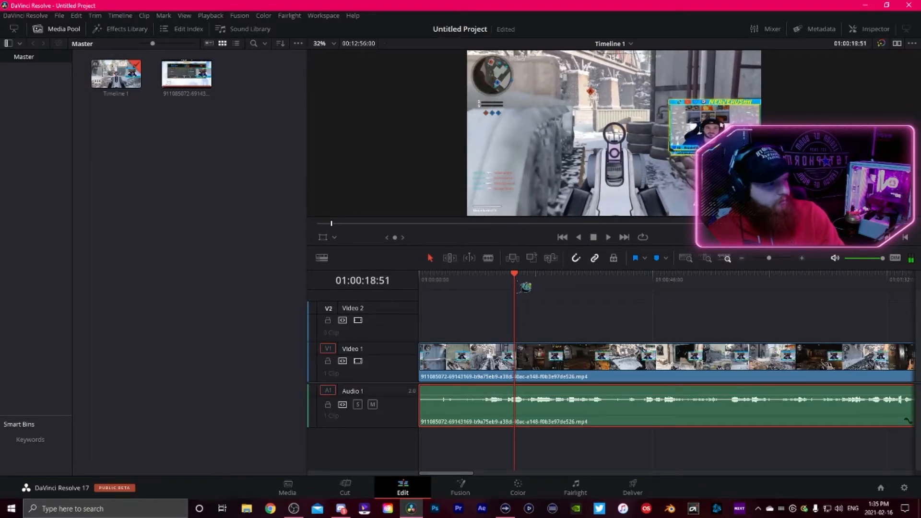
{"action": "key", "text": "Left"}
{"action": "key", "text": "Left"}
{"action": "key", "text": "Left"}
{"action": "key", "text": "Left"}
{"action": "key", "text": "Left"}
{"action": "key", "text": "Left"}
{"action": "key", "text": "Left"}
{"action": "key", "text": "Left"}
{"action": "key", "text": "Left"}
{"action": "key", "text": "Left"}
{"action": "key", "text": "Left"}
{"action": "key", "text": "Left"}
{"action": "key", "text": "Left"}
{"action": "key", "text": "Left"}
{"action": "key", "text": "Left"}
{"action": "key", "text": "Left"}
{"action": "key", "text": "Left"}
{"action": "key", "text": "Left"}
{"action": "key", "text": "Left"}
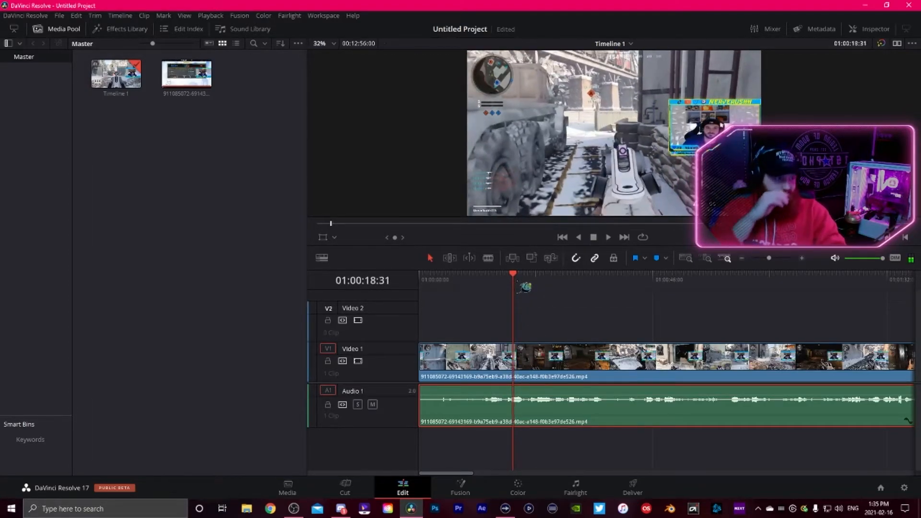
{"action": "key", "text": "Left"}
{"action": "key", "text": "Left"}
{"action": "key", "text": "Left"}
{"action": "key", "text": "Left"}
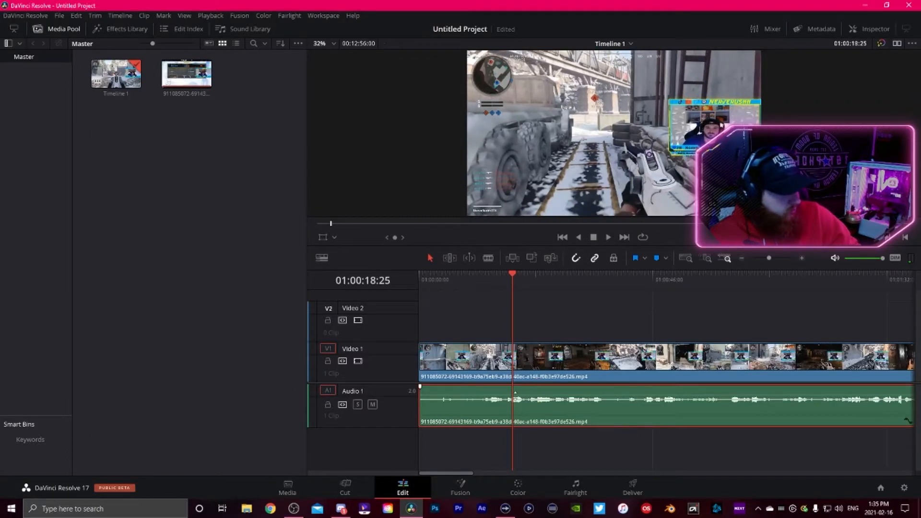
{"action": "key", "text": "ctrl+b"}
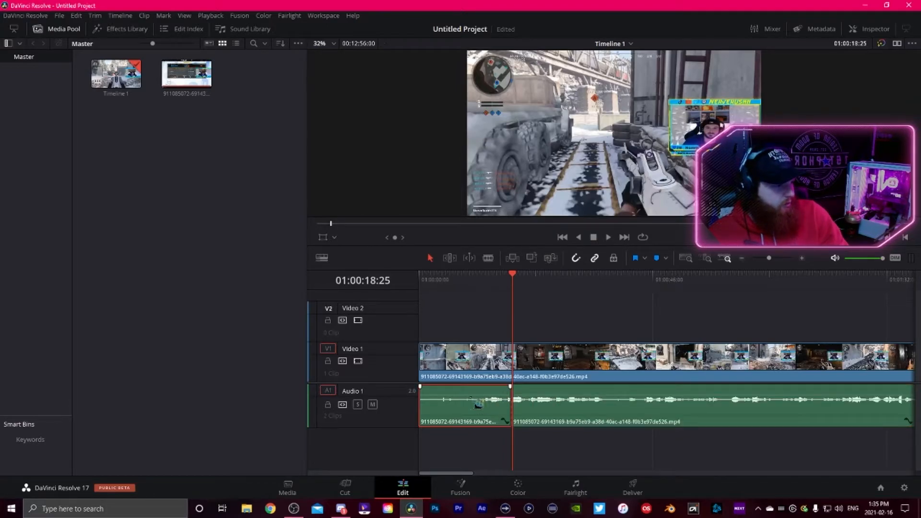
Move the opening audio segment to a new track A2 and slide the remaining audio to the timeline's start
{"action": "left_click_drag", "start_coordinate": [478, 404], "coordinate": [477, 440]}
{"action": "left_click_drag", "start_coordinate": [541, 413], "coordinate": [469, 406]}
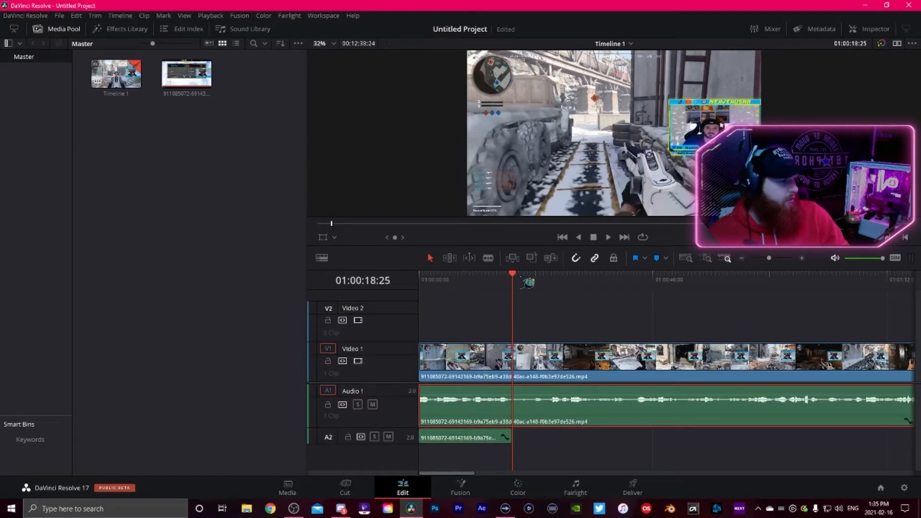
Play the timeline from 01:00:00:00 to check the sync between the video and the moved audio
{"action": "left_click_drag", "start_coordinate": [521, 280], "coordinate": [383, 302]}
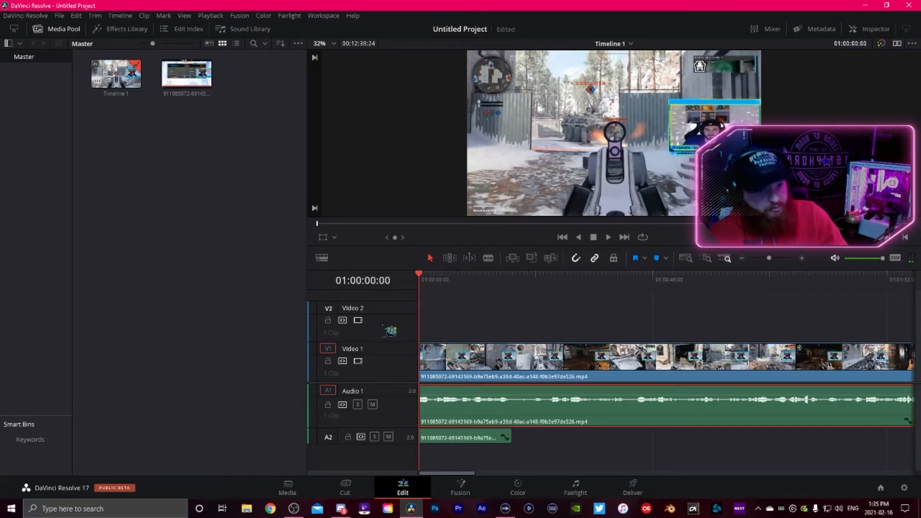
{"action": "key", "text": "space"}
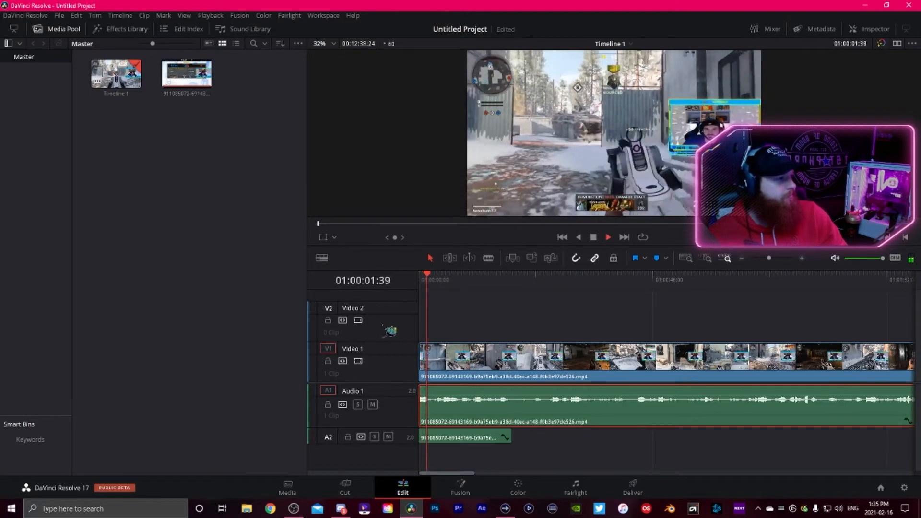